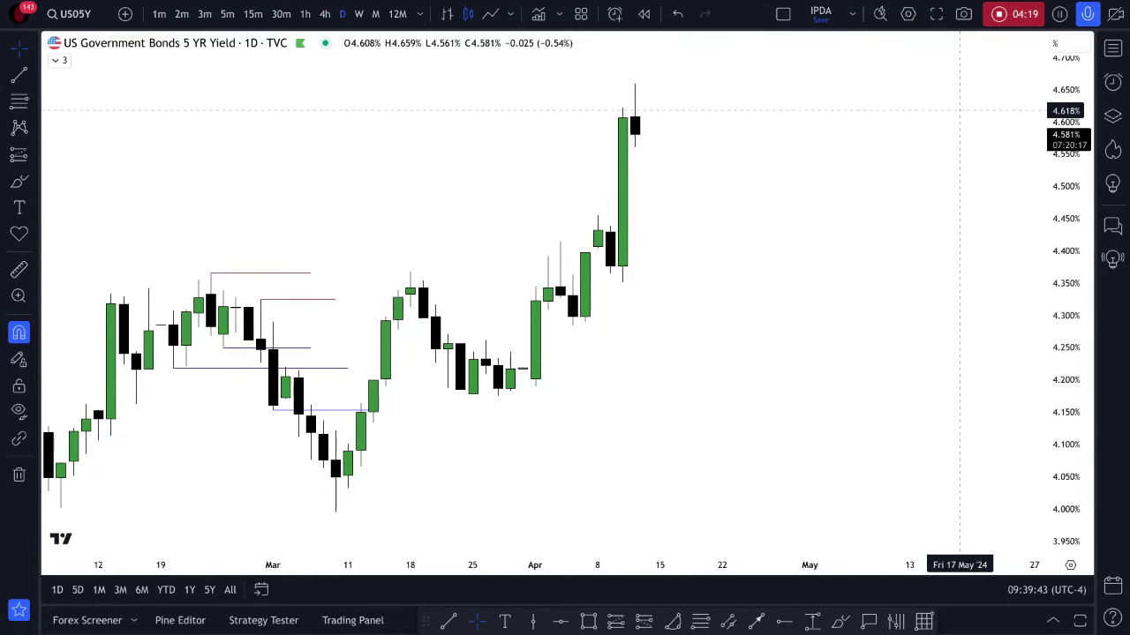
Cycle through the US10Y and US30Y yield charts and the yen pairs to daily USDJPY
key("space")
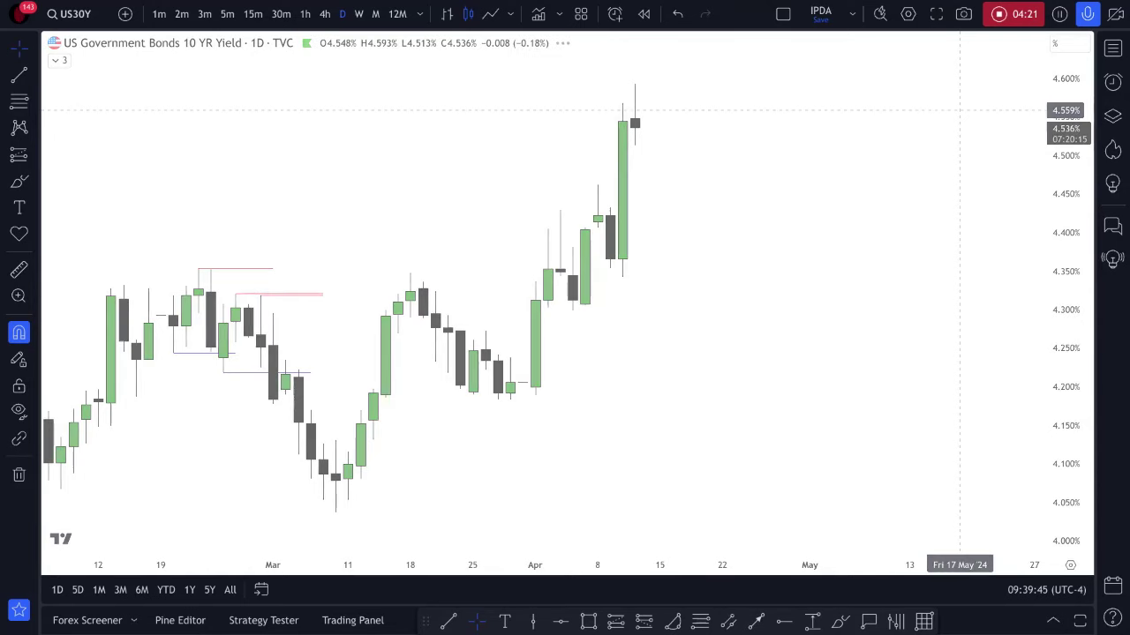
key("space")
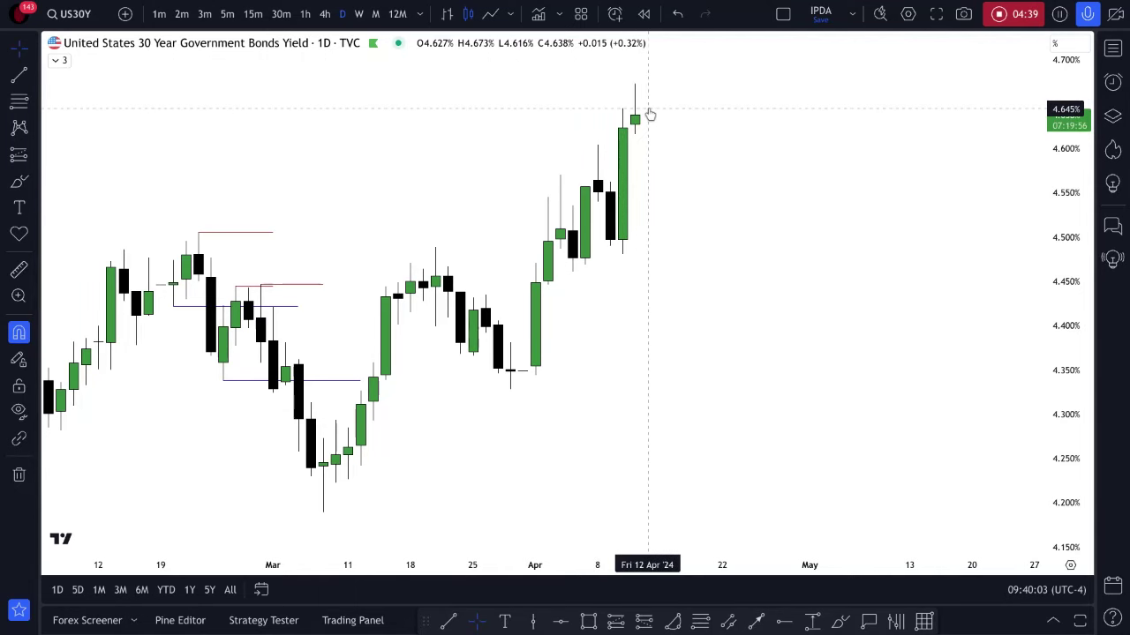
key("space")
key("space")
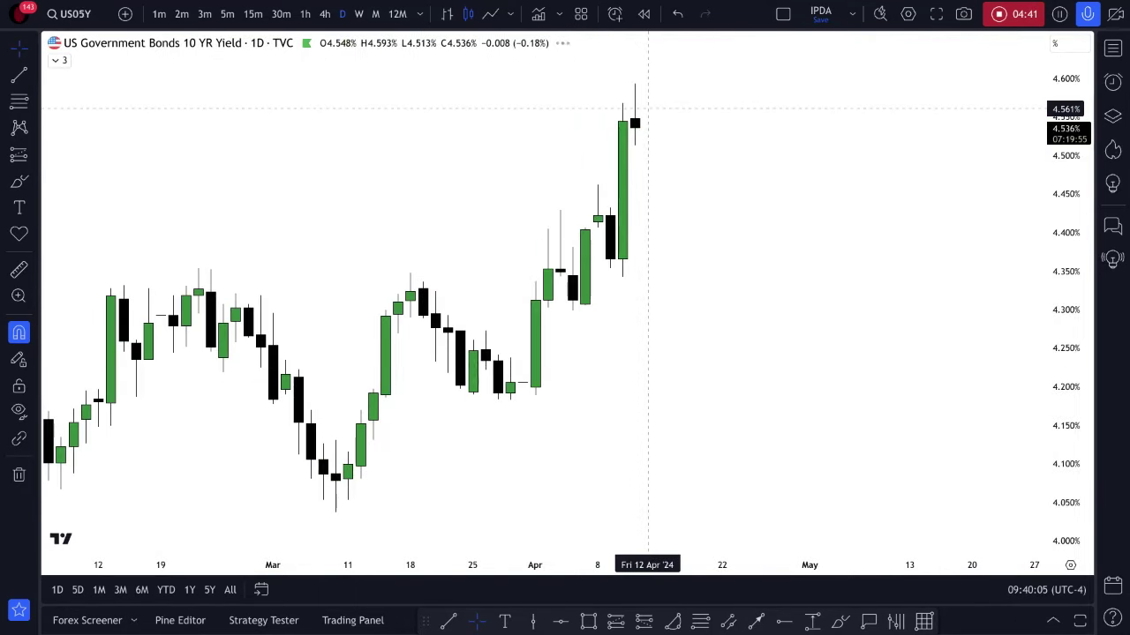
key("space")
key("space")
key("space")
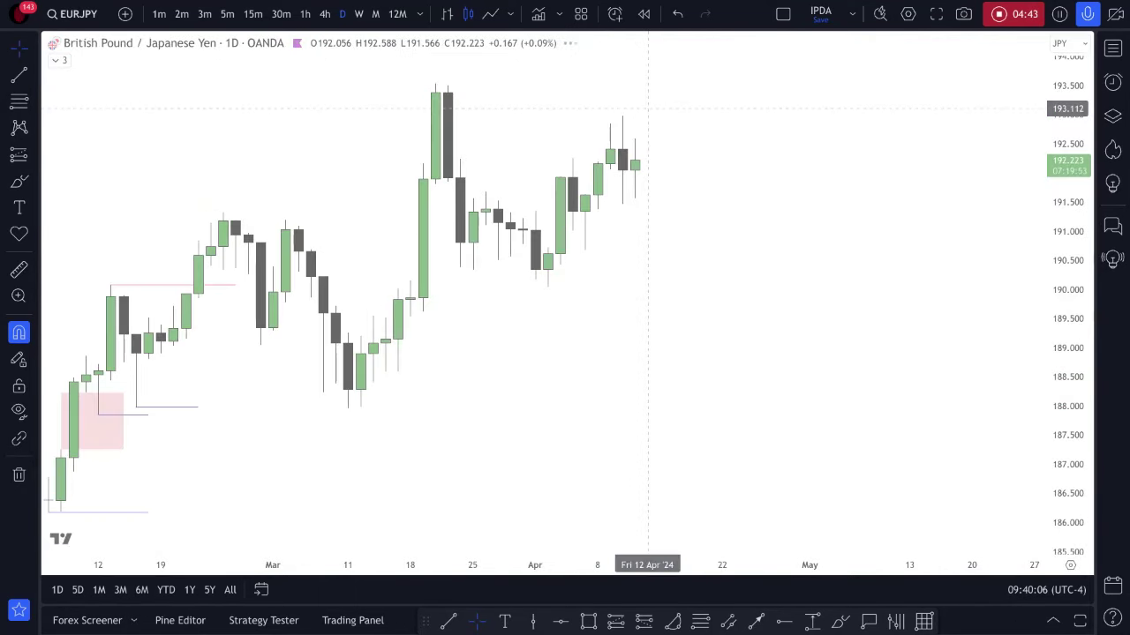
key("space")
key("space")
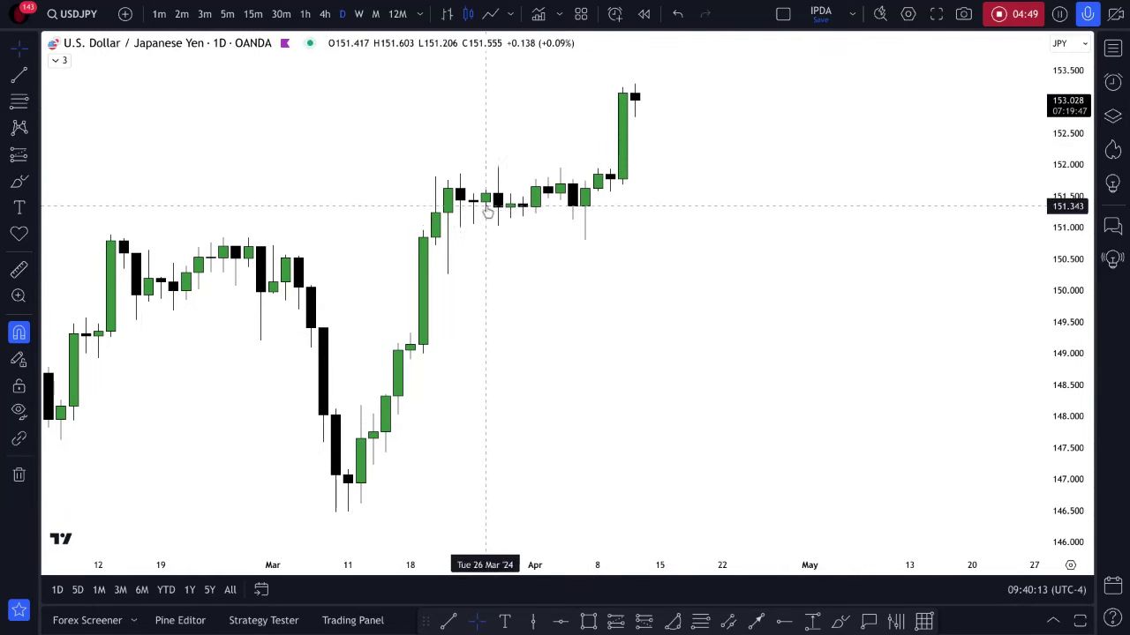
left_click(840, 621)
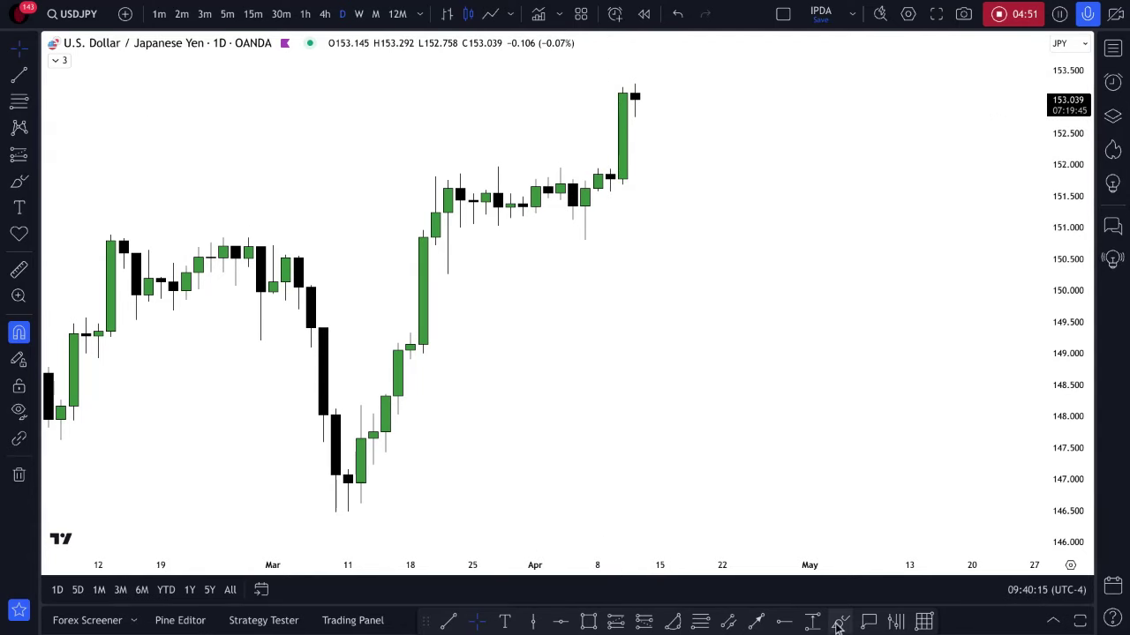
mouse_move(618, 181)
left_mouse_down()
mouse_move(497, 157)
mouse_move(560, 279)
left_mouse_up()
mouse_move(612, 230)
left_mouse_down()
mouse_move(598, 171)
mouse_move(497, 167)
mouse_move(447, 212)
mouse_move(624, 185)
mouse_move(610, 169)
left_mouse_up()
left_click(677, 17)
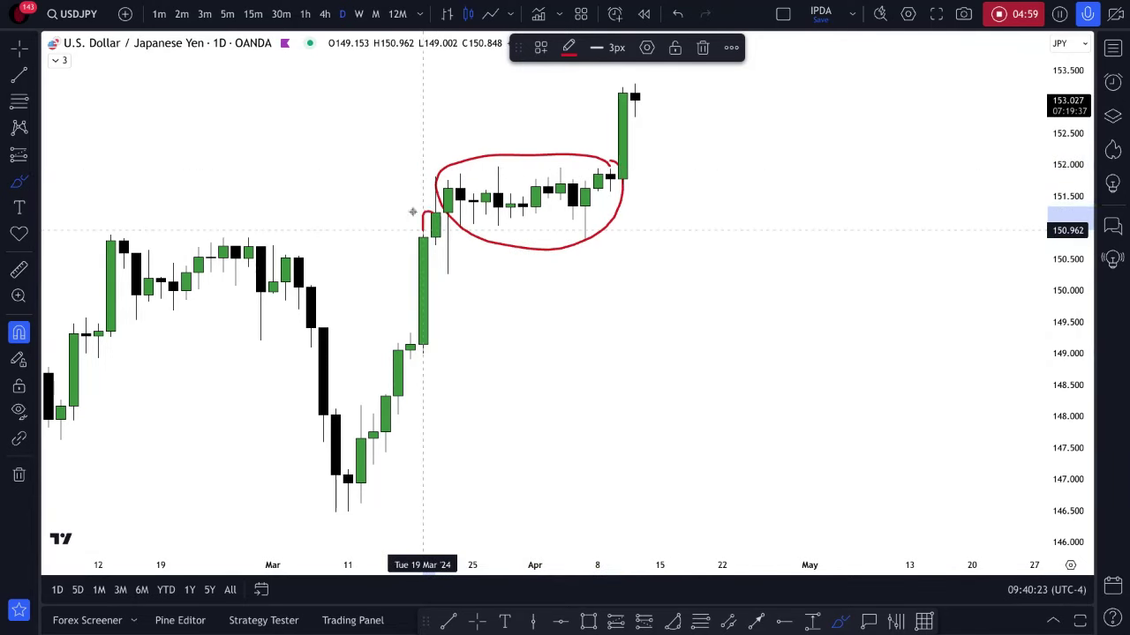
mouse_move(414, 214)
left_mouse_down()
mouse_move(428, 366)
mouse_move(448, 213)
left_mouse_up()
mouse_move(408, 341)
left_mouse_down()
mouse_move(395, 348)
mouse_move(393, 422)
left_mouse_up()
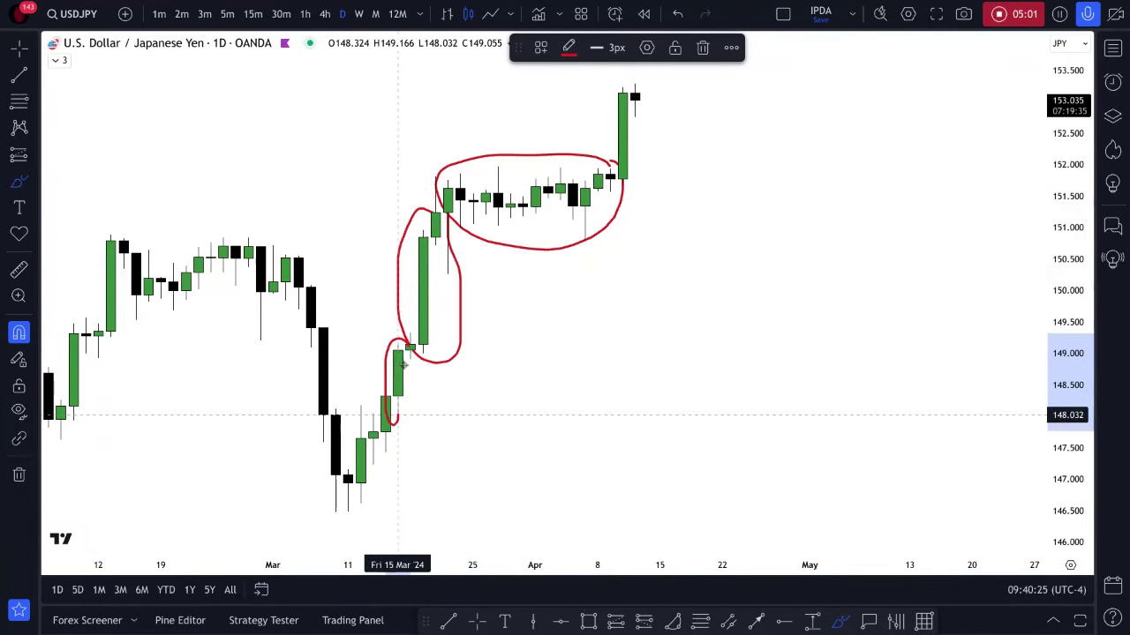
left_click_drag(311, 287, 349, 409)
left_click_drag(349, 321, 320, 305)
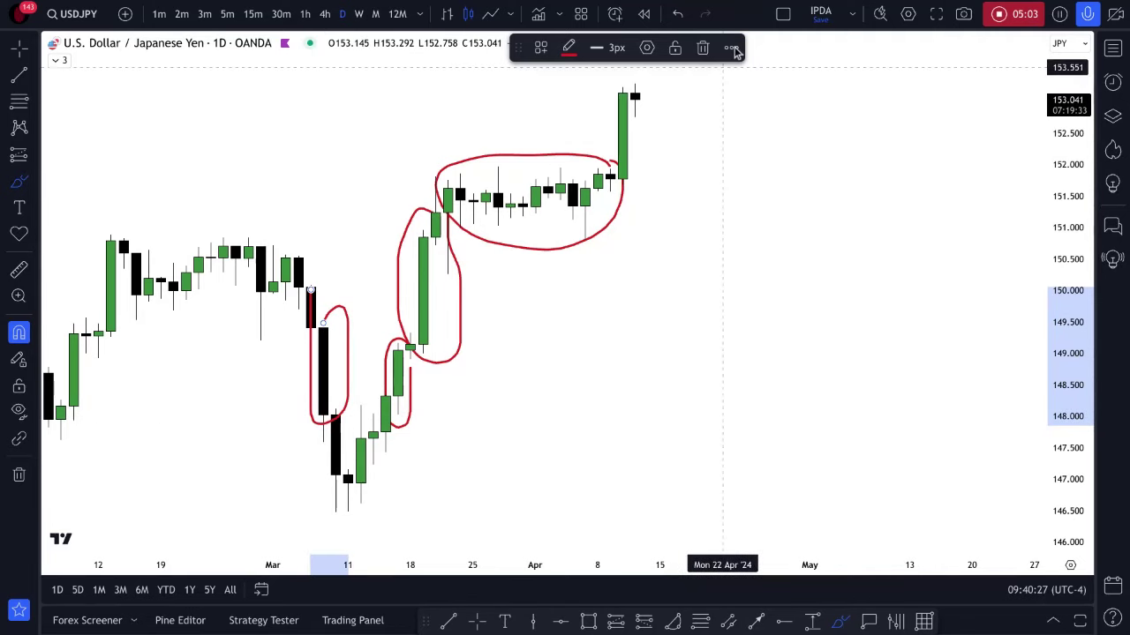
left_click(678, 15)
left_click(678, 15)
left_click(678, 15)
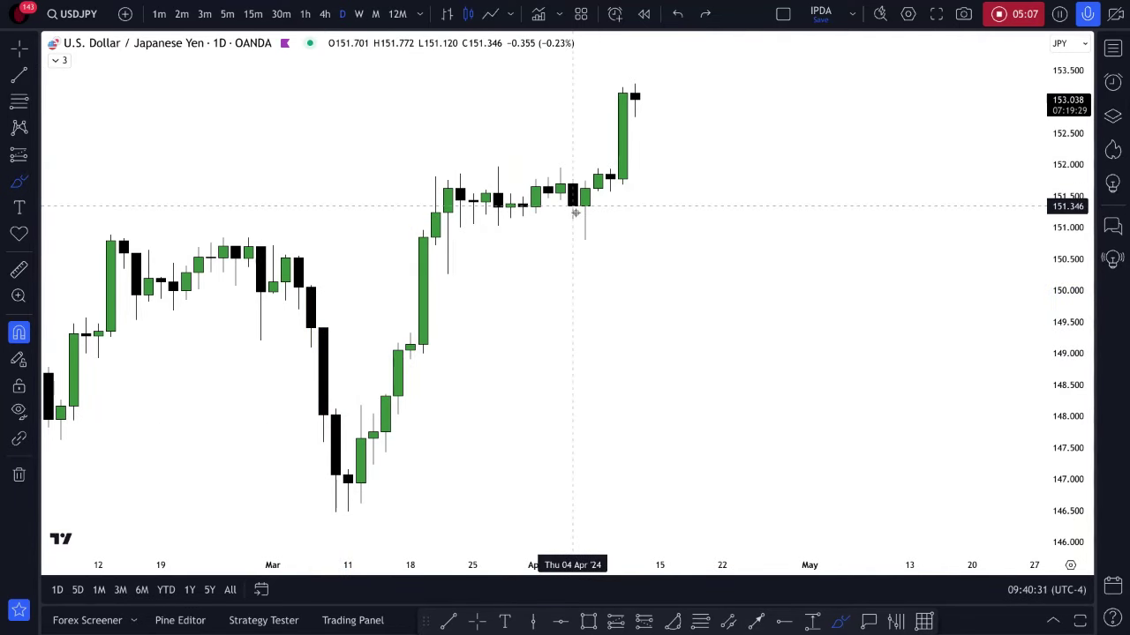
left_click_drag(635, 115, 623, 199)
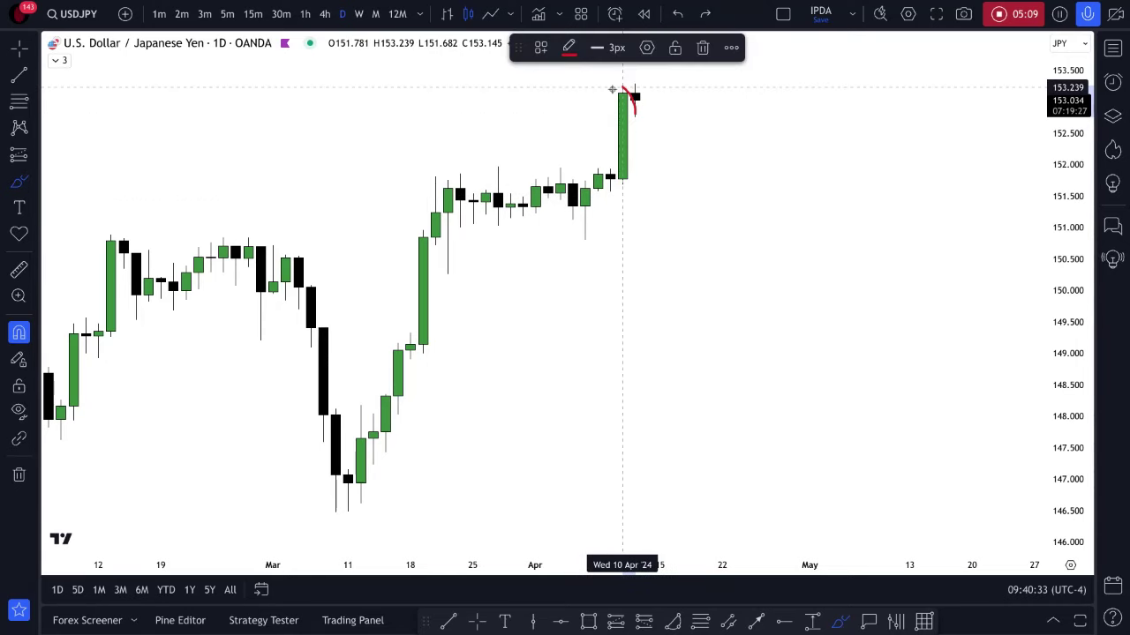
left_click(677, 15)
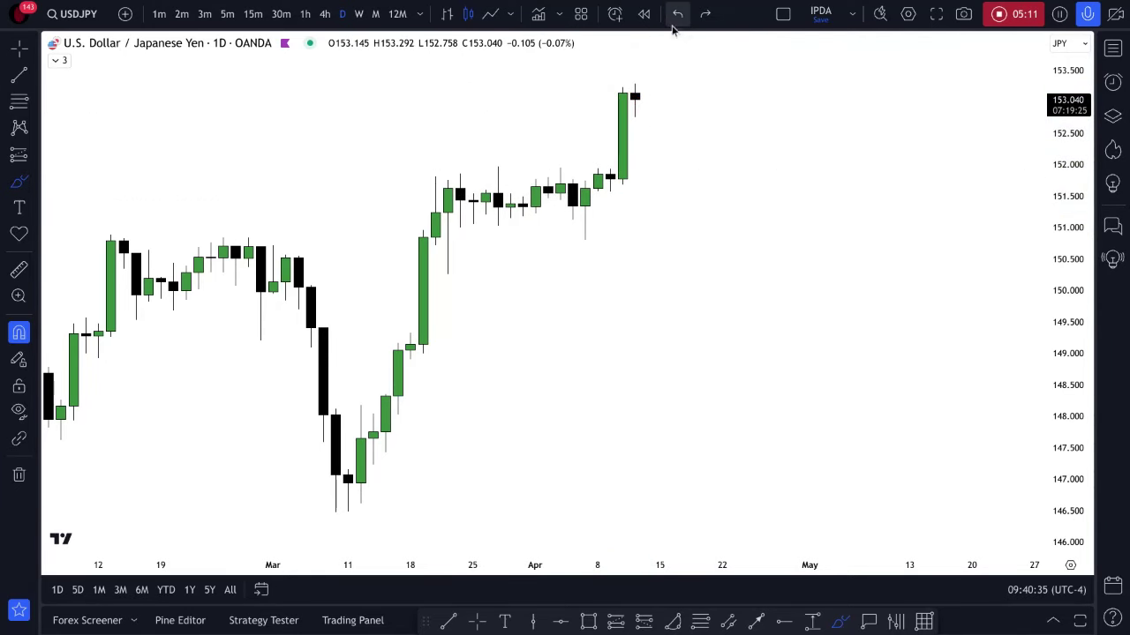
left_click_drag(584, 199, 670, 271)
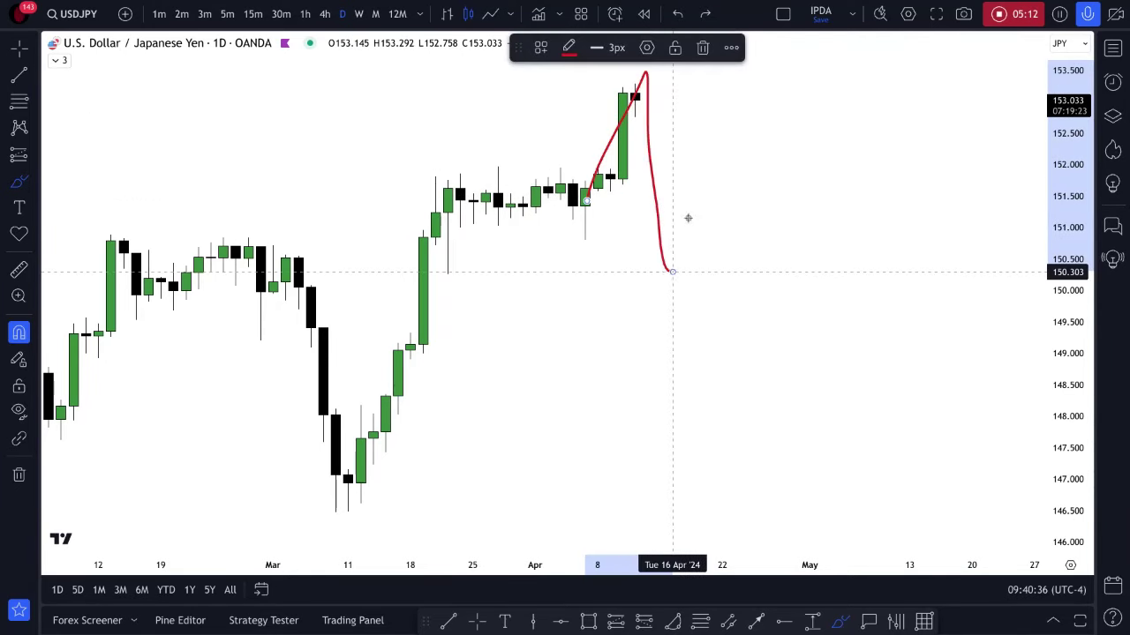
left_click(678, 14)
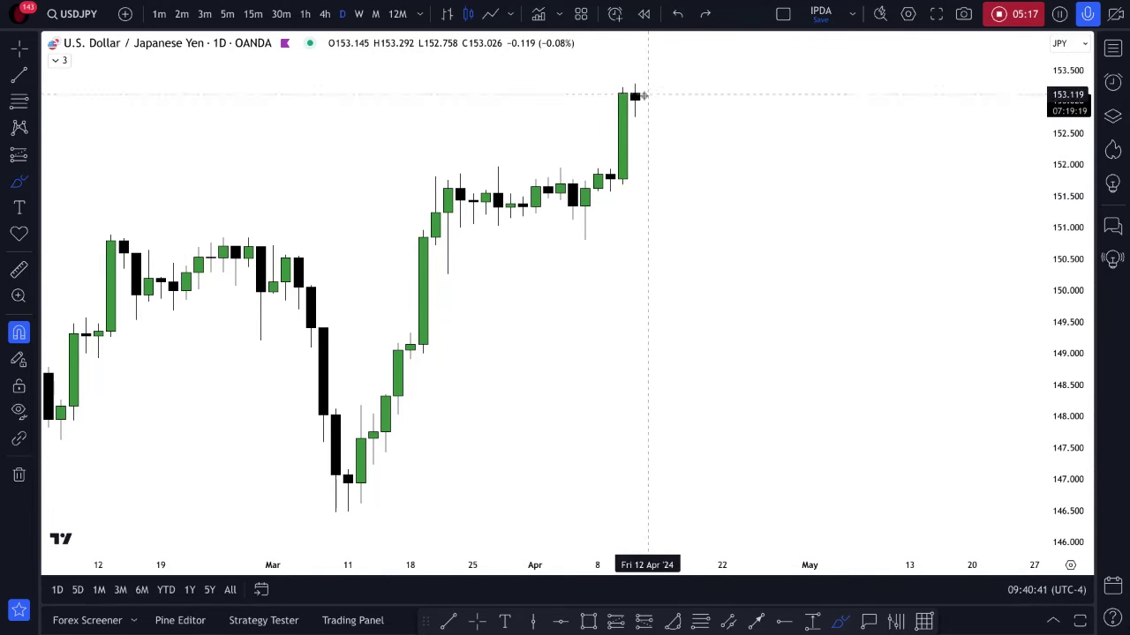
mouse_move(646, 95)
left_mouse_down()
mouse_move(661, 150)
mouse_move(718, 50)
left_mouse_up()
left_click(678, 14)
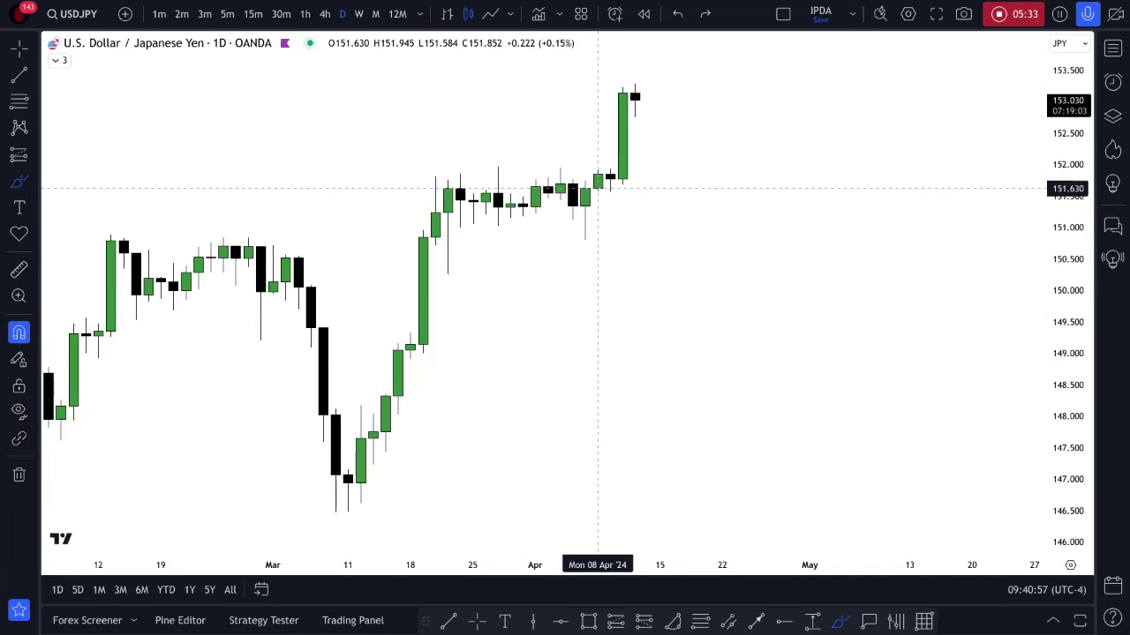
Step through AUDJPY, USDCHF and USDCAD to NZDUSD, sketching a red projection and undoing it
key("Down")
key("Down")
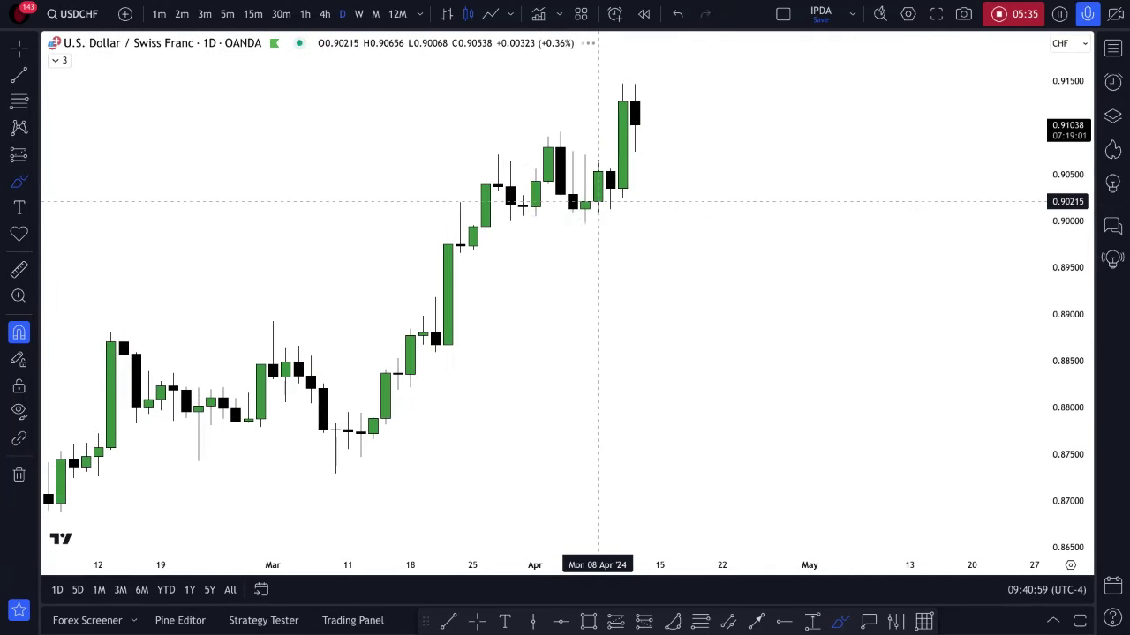
key("Down")
key("Down")
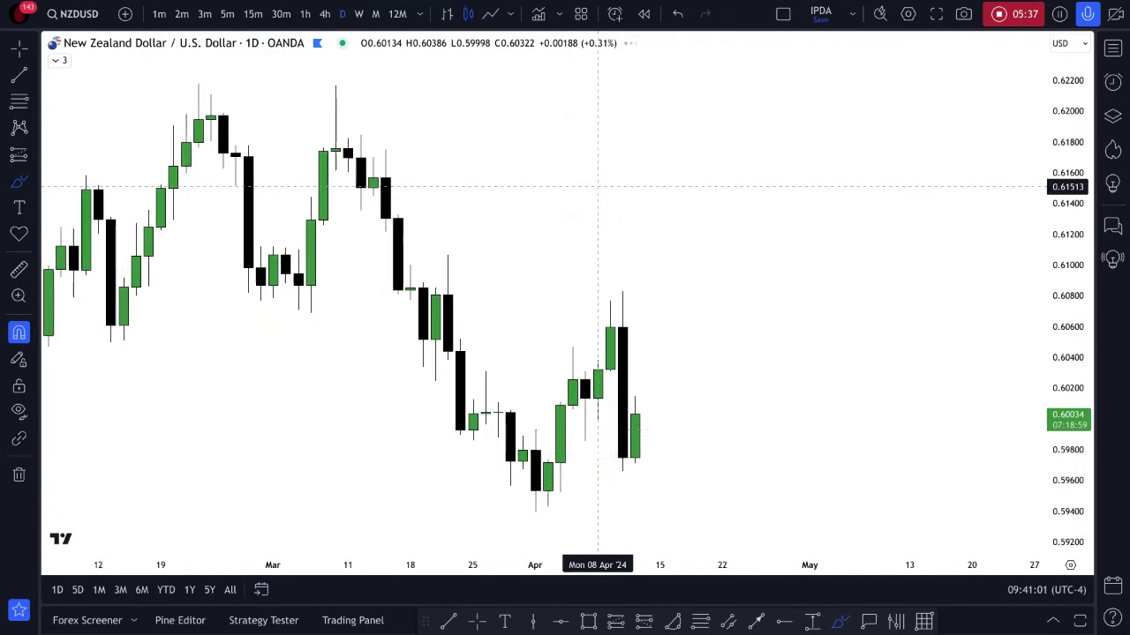
key("Up")
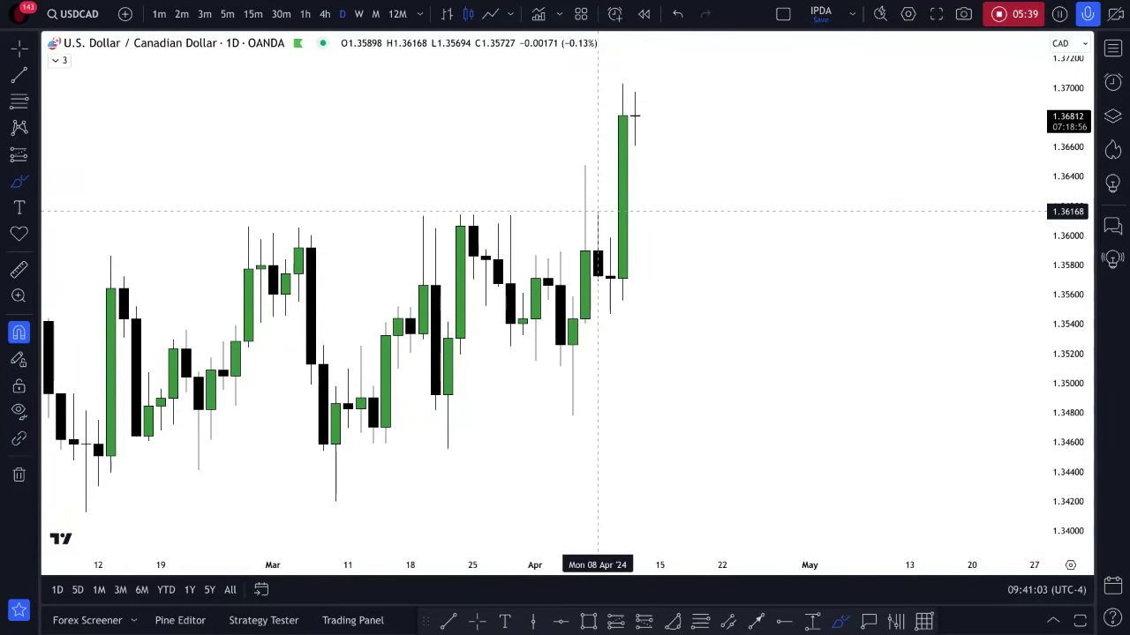
key("Down")
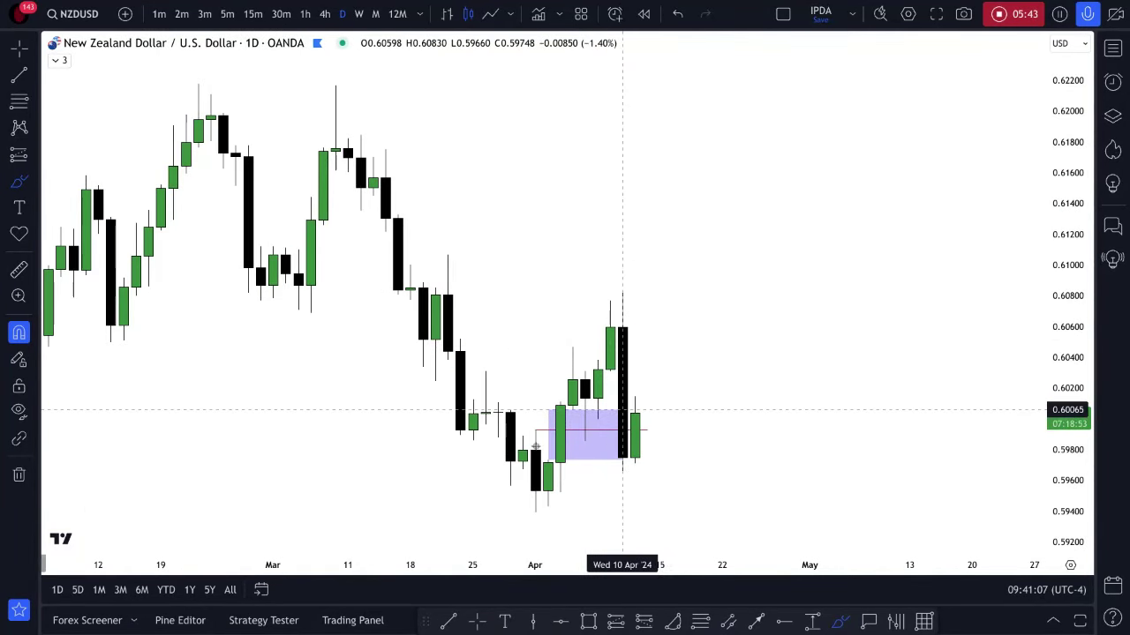
left_click_drag(522, 461, 684, 526)
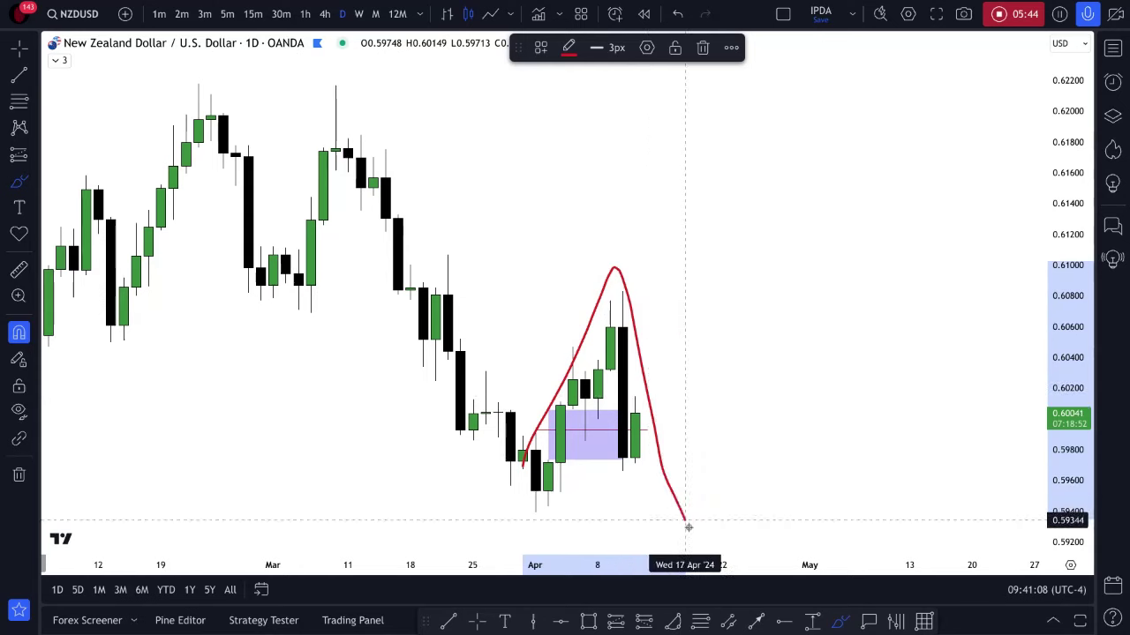
left_click(681, 16)
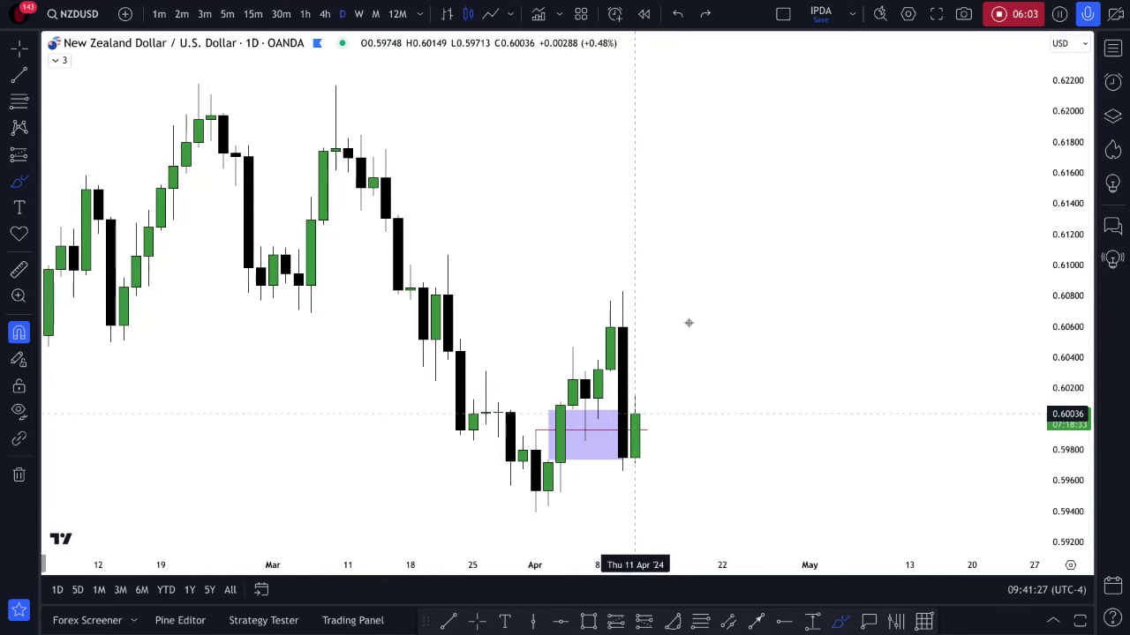
Check GBPUSD, EURUSD and NZDJPY, undo a test red line, then switch to AUDUSD
key("Down")
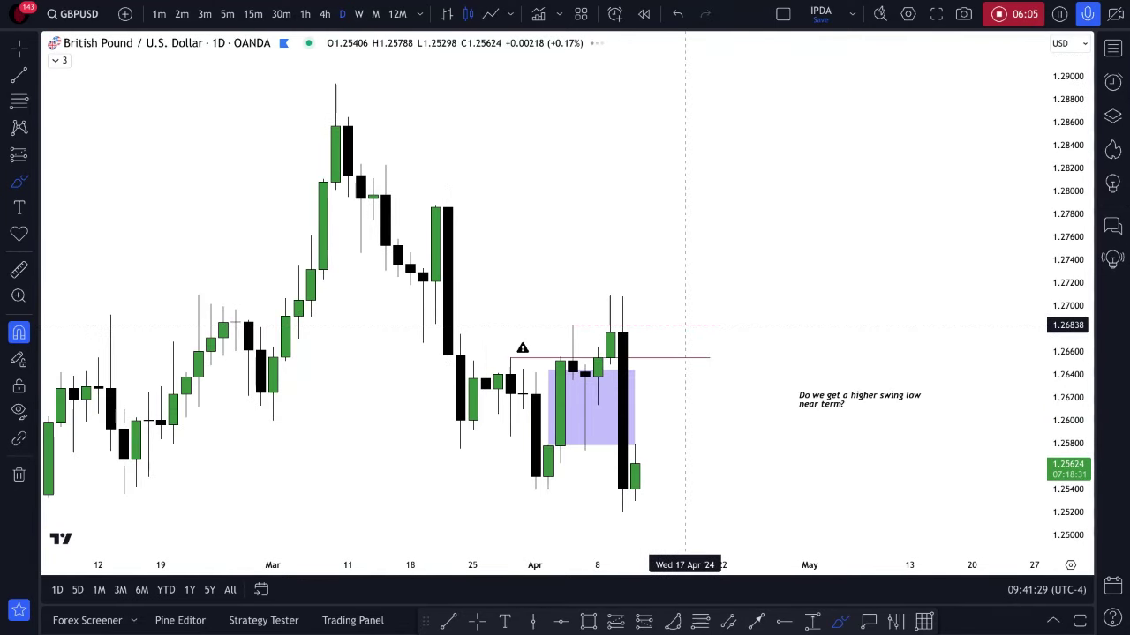
key("Down")
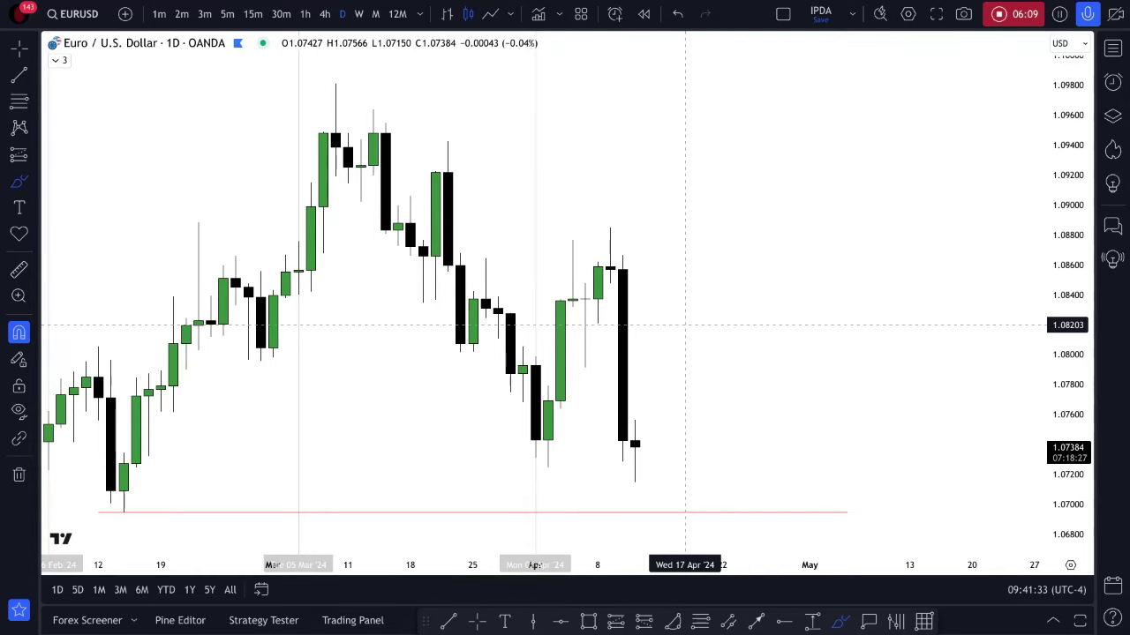
key("Down")
key("Down")
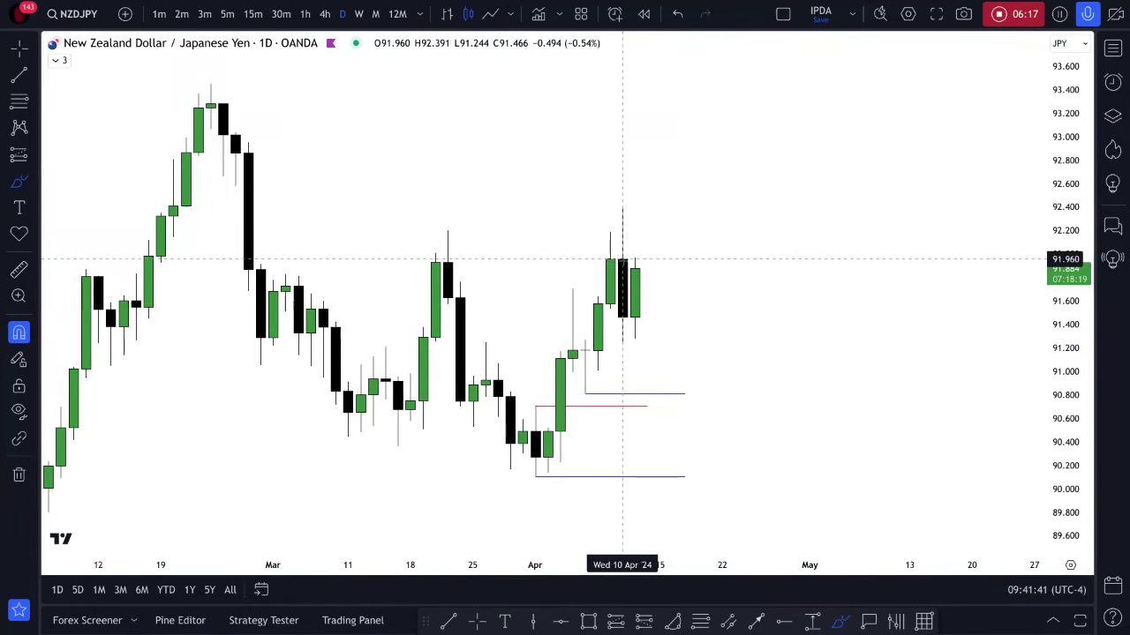
left_click_drag(622, 258, 622, 341)
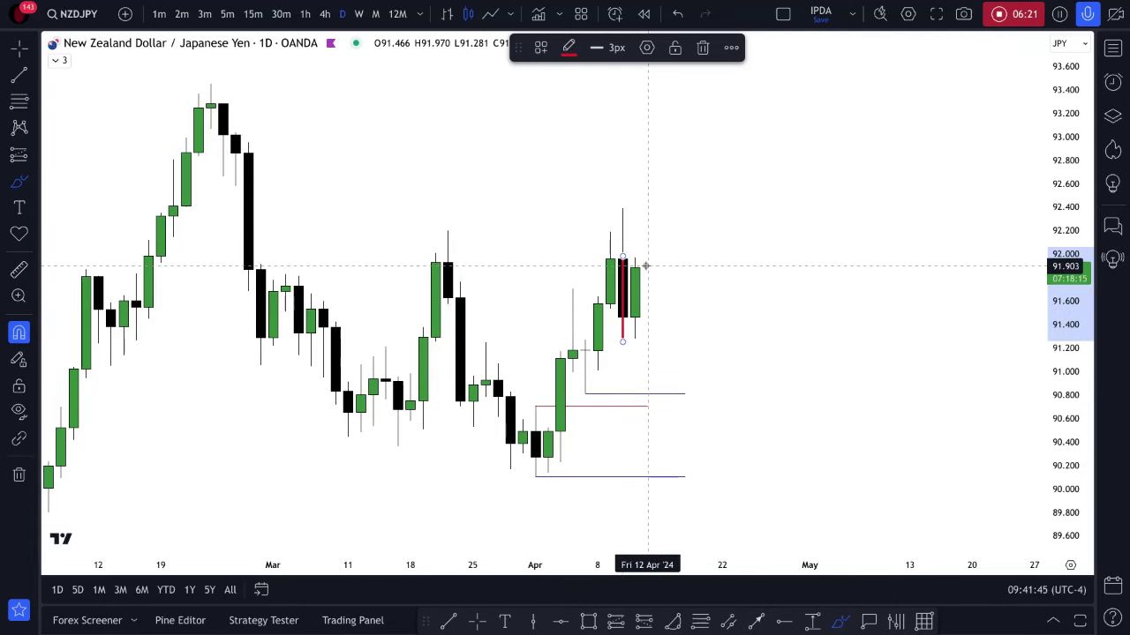
left_click(677, 13)
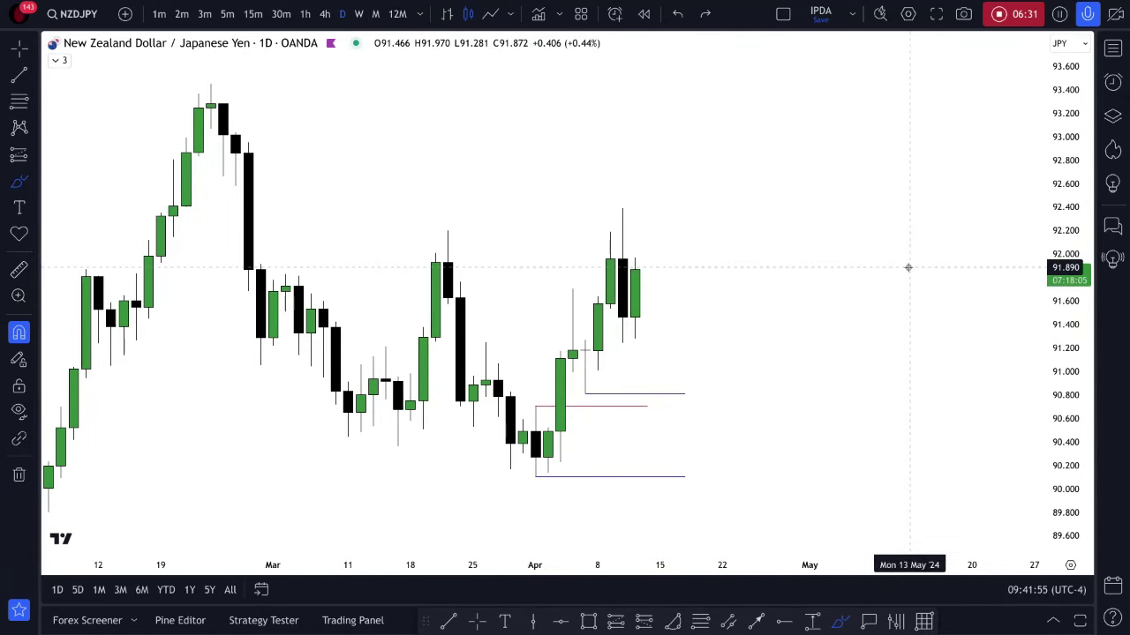
key("space")
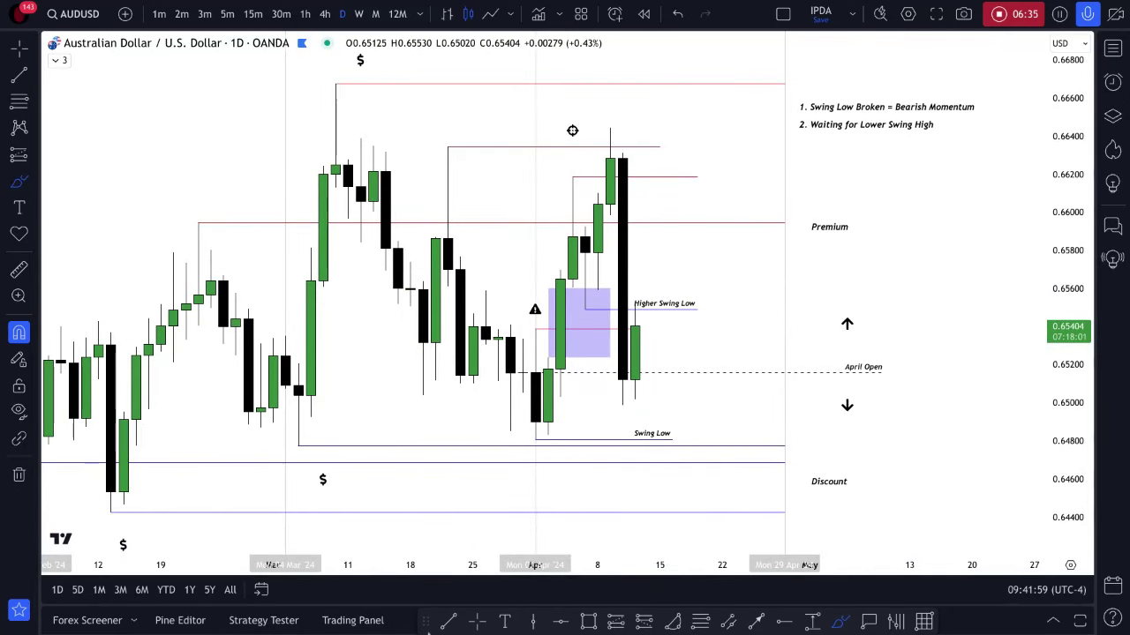
Extend the Higher Swing Low line to the right and relabel it 'Swing Low'
left_click(476, 622)
left_click_drag(695, 303, 733, 309)
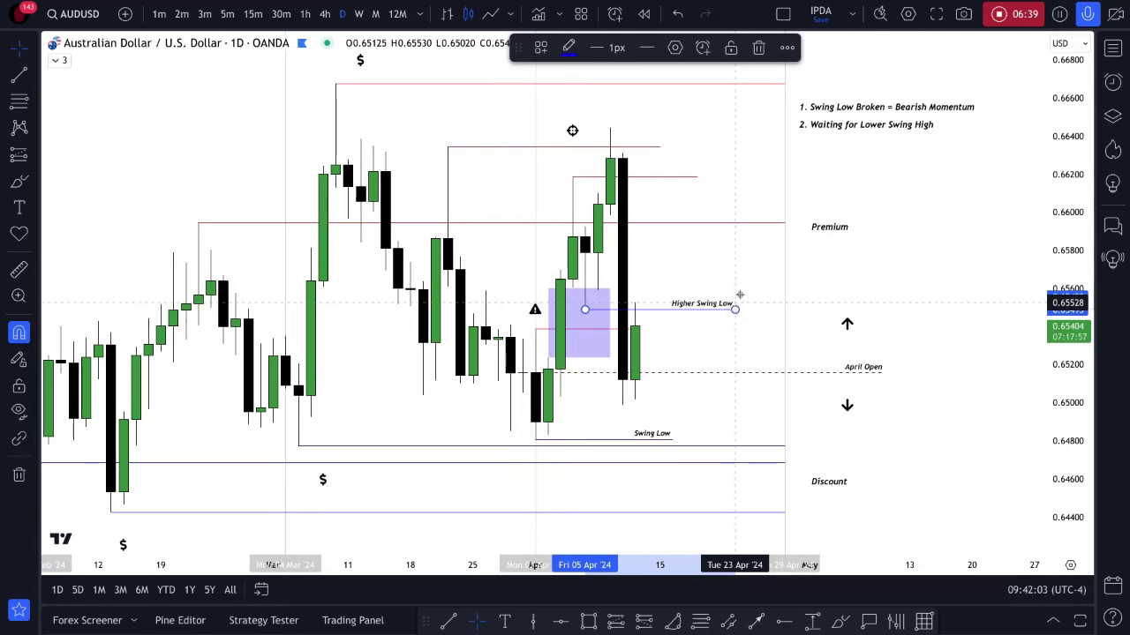
double_click(732, 305)
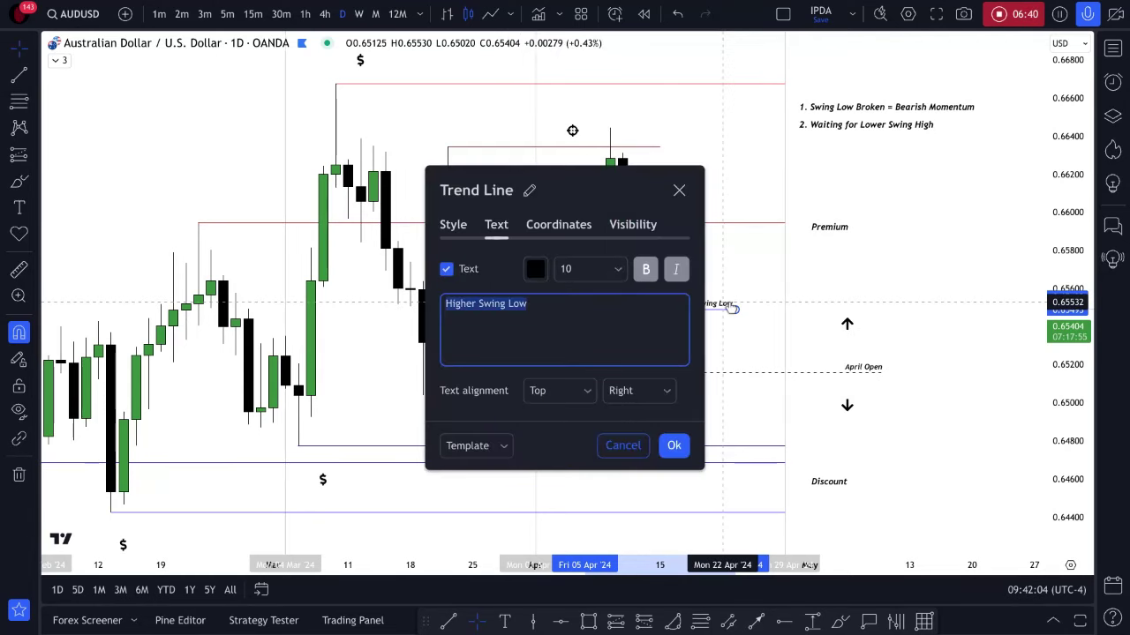
left_click(448, 304)
left_click(675, 445)
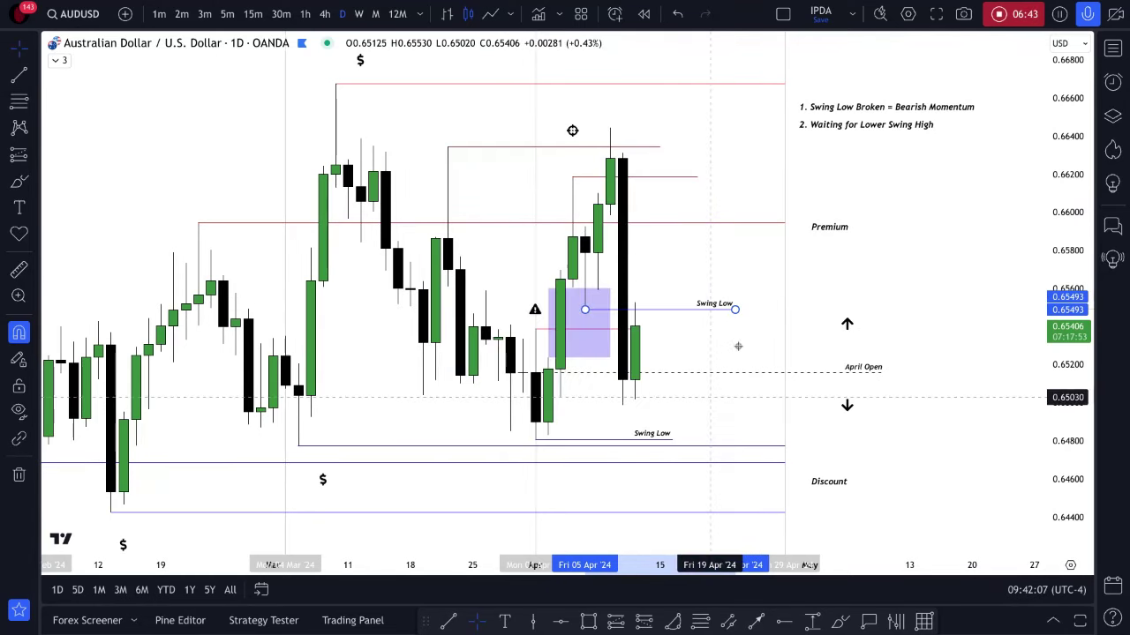
Delete the blue shaded box from the AUDUSD chart
scroll(735, 313, "left", 2)
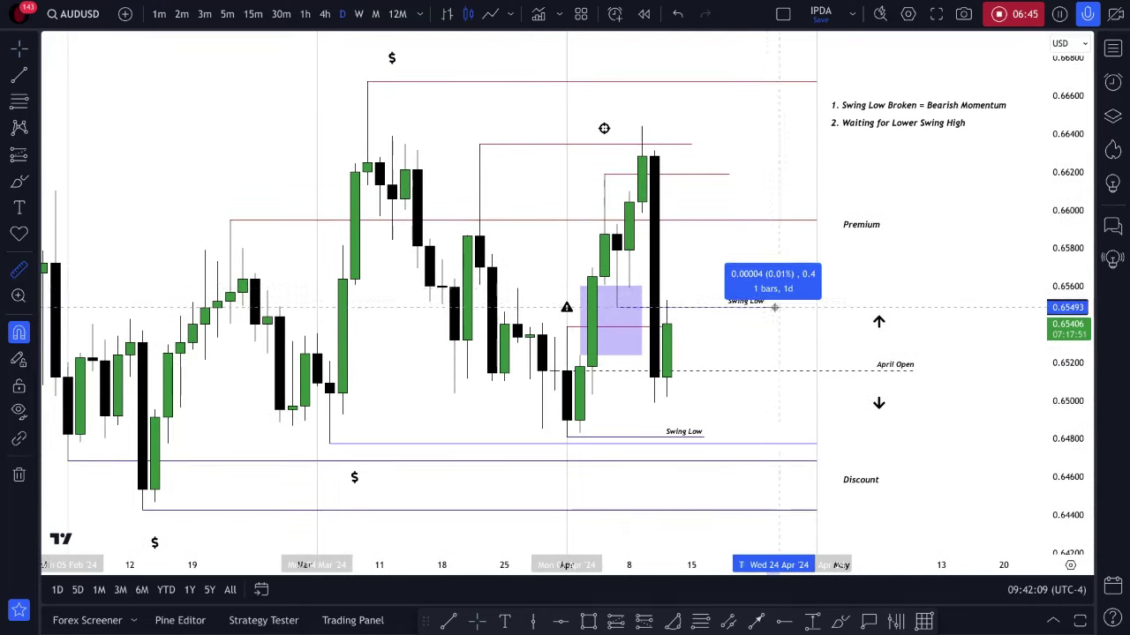
left_click(643, 321)
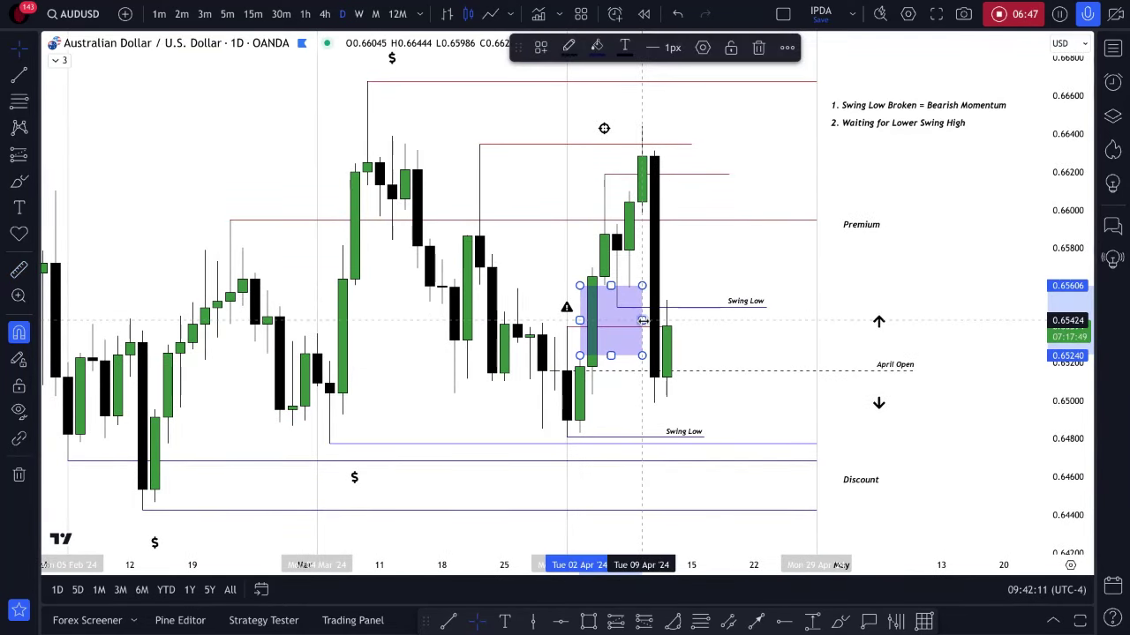
key("Delete")
Move the warning marker onto the Swing Low line
left_click(568, 316)
mouse_move(571, 319)
left_mouse_down()
mouse_move(633, 326)
mouse_move(633, 306)
left_mouse_up()
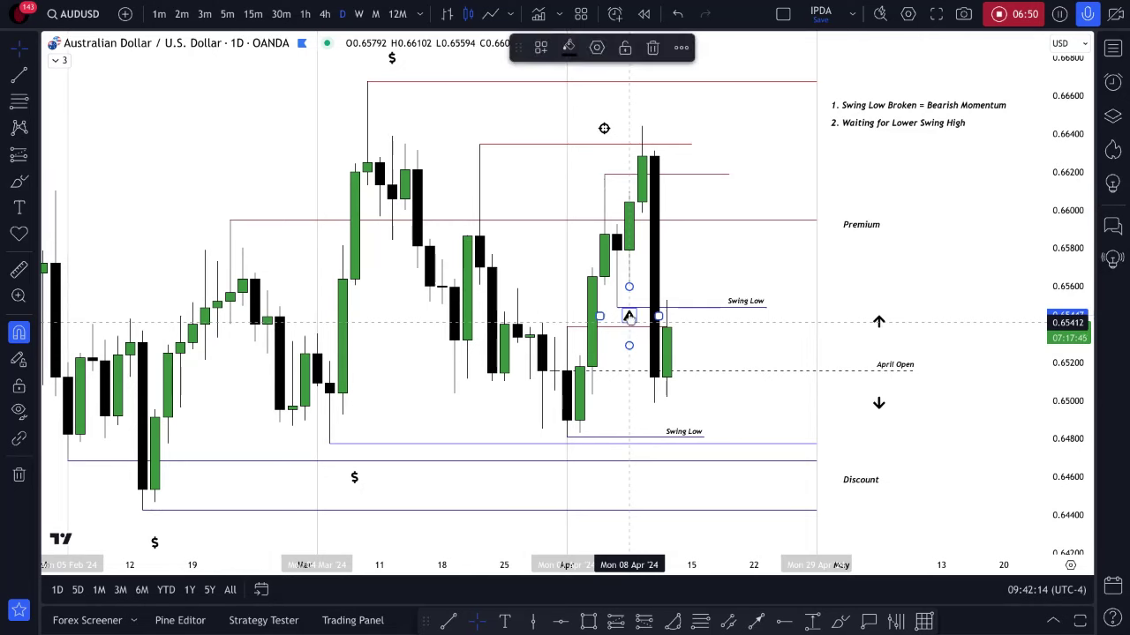
left_click(713, 267)
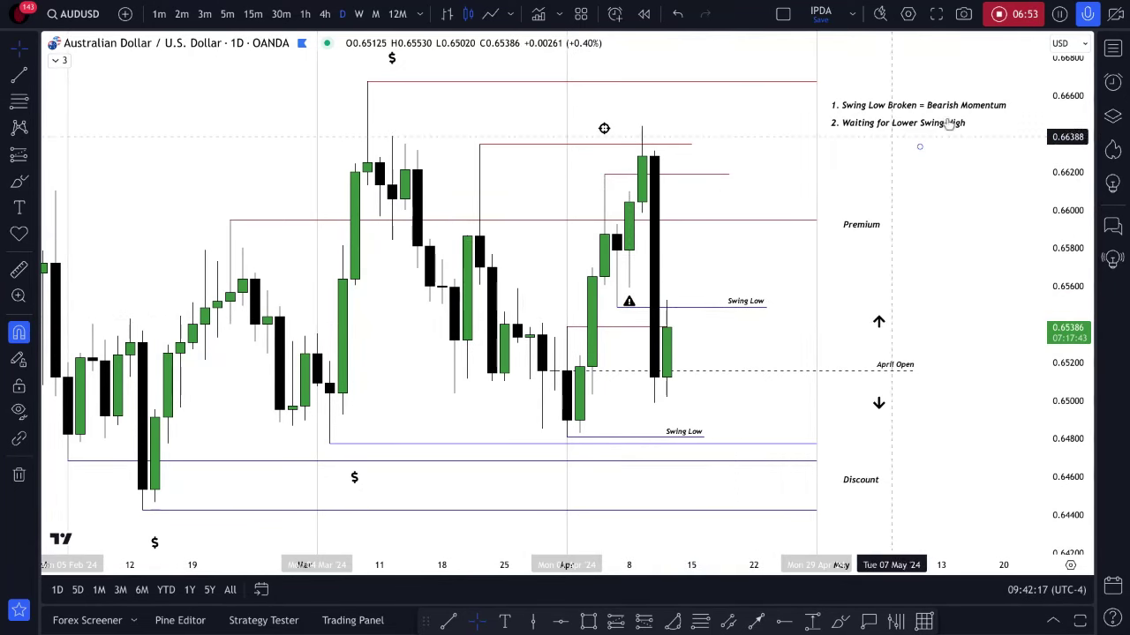
left_click(626, 125)
left_click(624, 128)
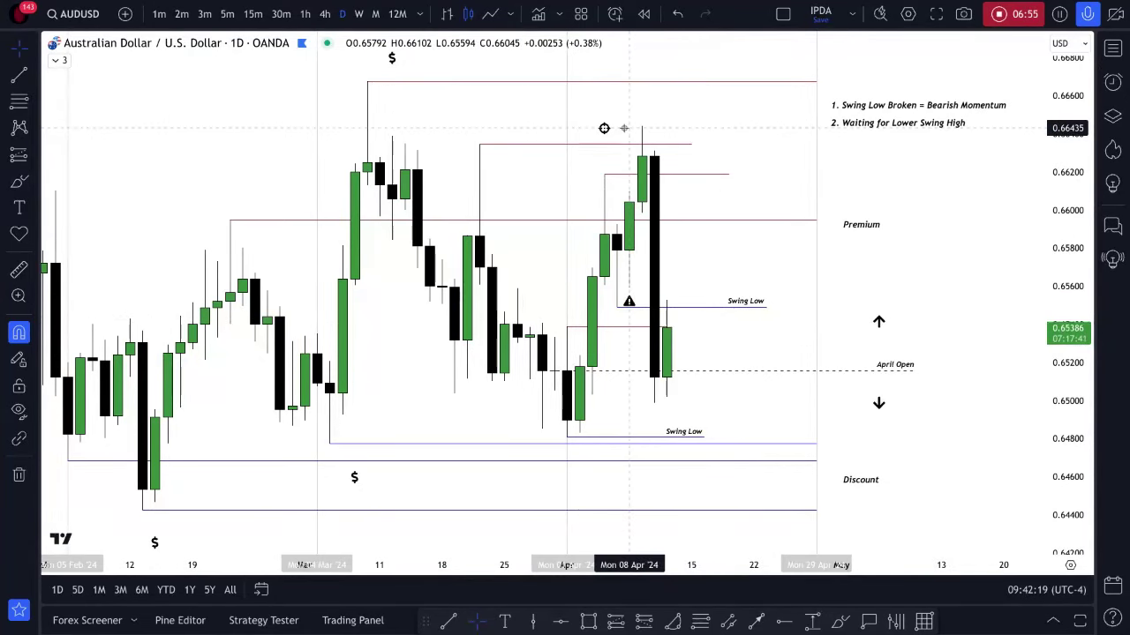
scroll(547, 424, "down", 2)
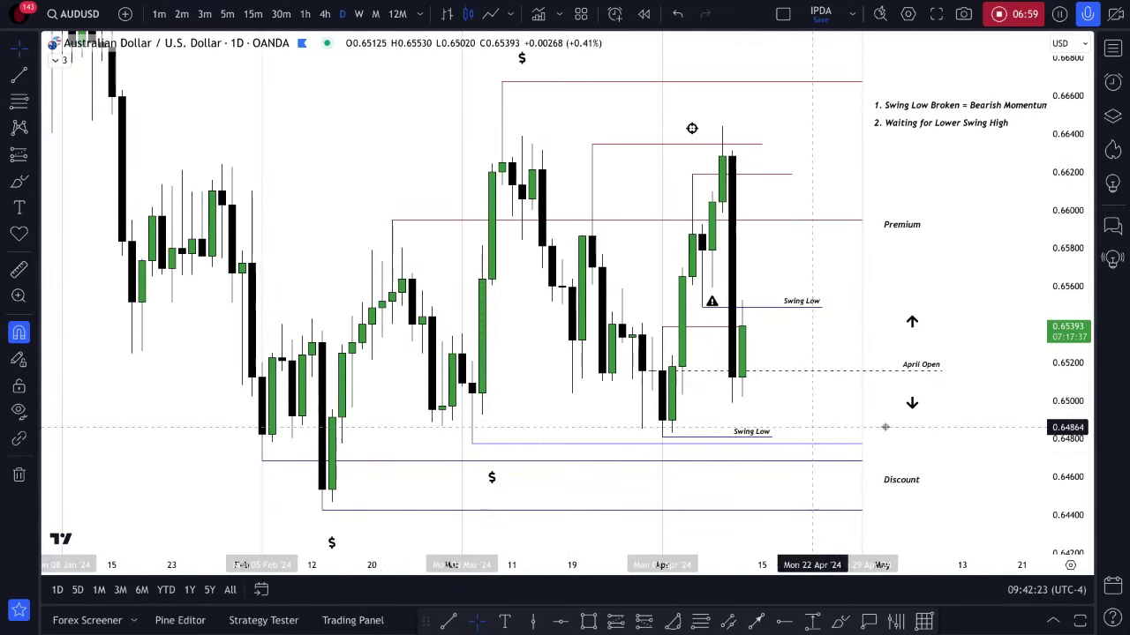
scroll(986, 459, "down", 1)
scroll(986, 460, "down", 1)
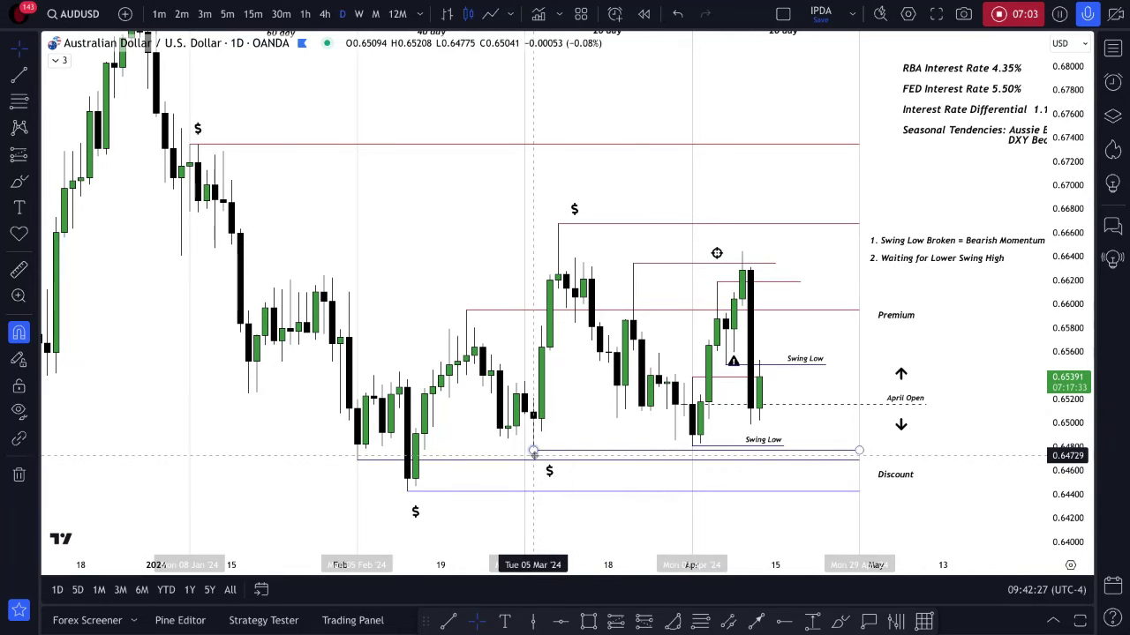
Reposition the $ marker beside its line and nudge the warning marker slightly
left_click_drag(549, 470, 557, 446)
left_click(782, 448)
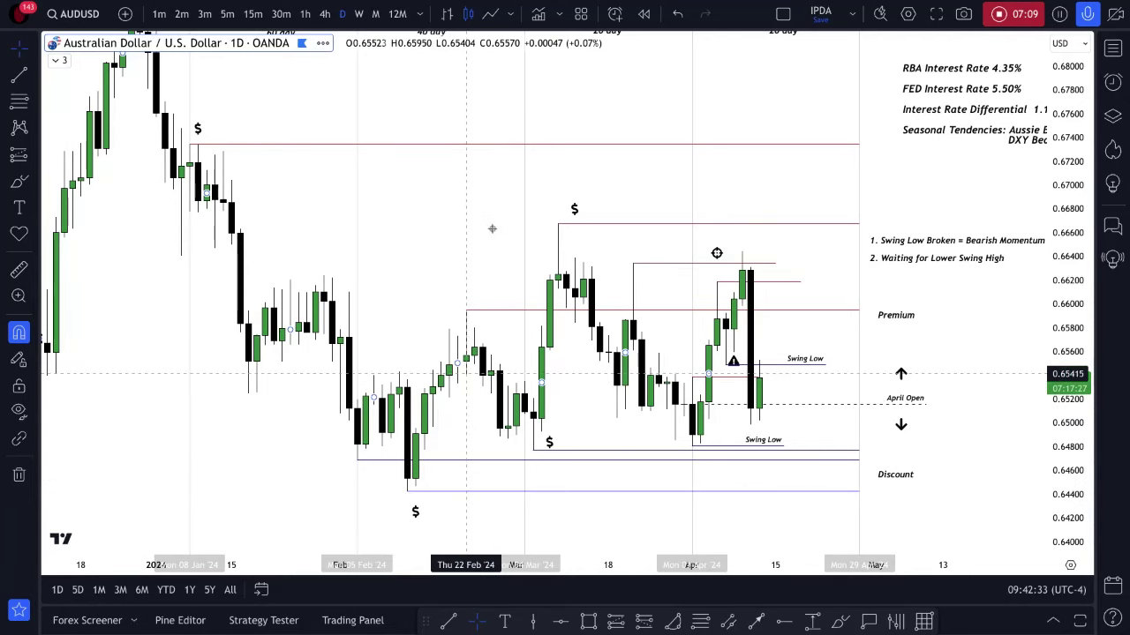
left_click_drag(509, 407, 482, 437)
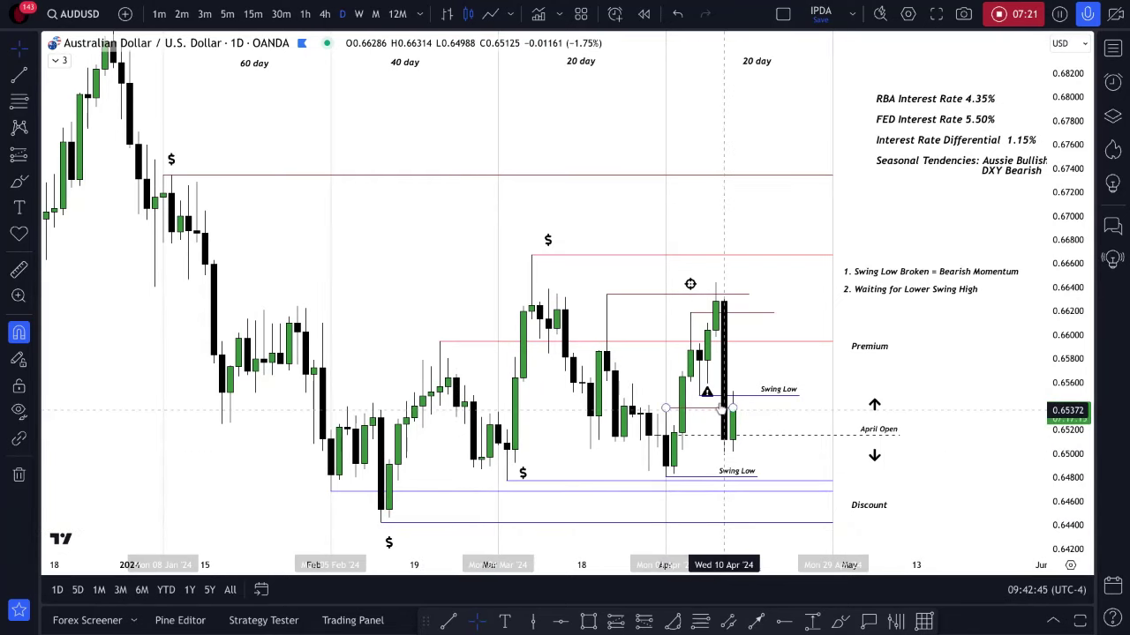
left_click(707, 393)
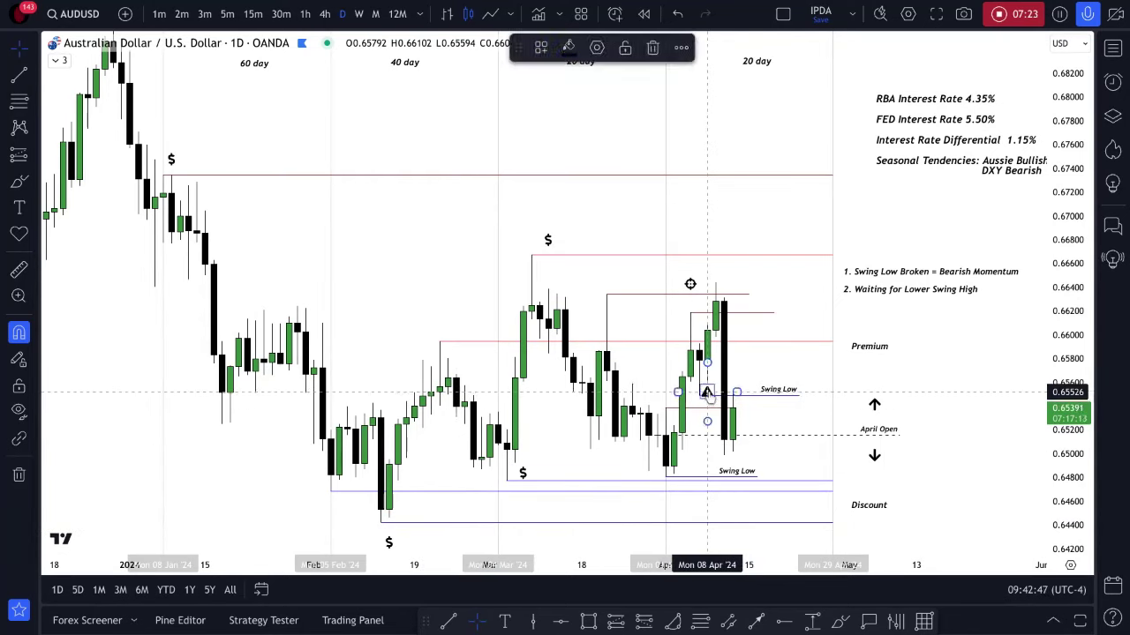
mouse_move(707, 392)
left_mouse_down()
mouse_move(715, 386)
mouse_move(707, 405)
left_mouse_up()
left_click(785, 356)
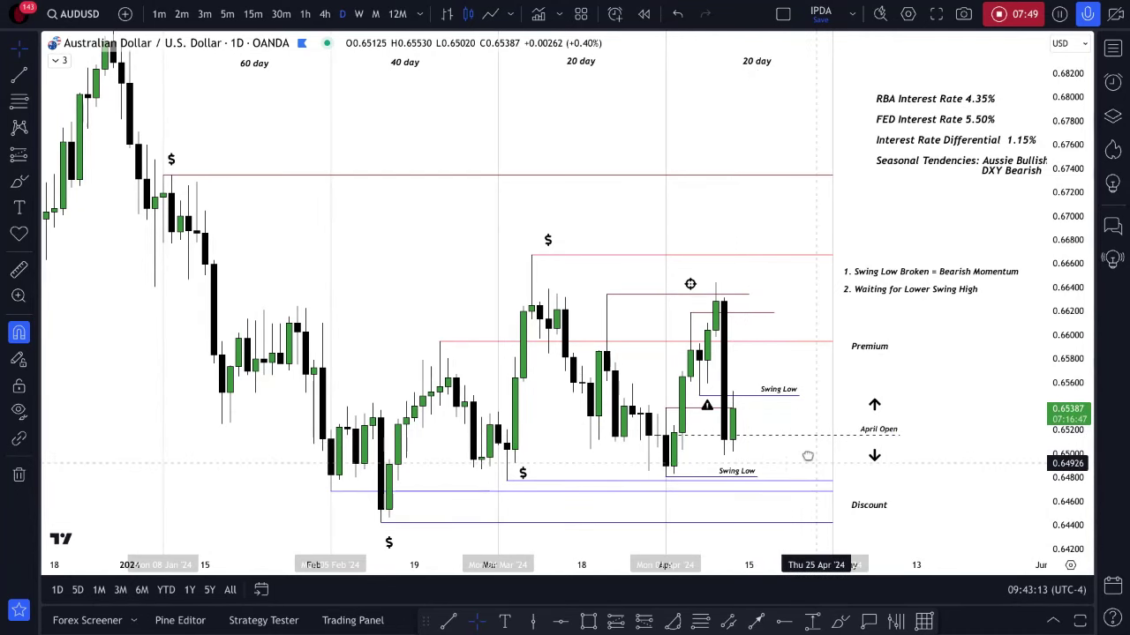
Brush a red projection rising near 0.658 then dropping toward 0.6417 in the discount zone
left_click_drag(748, 416, 717, 371)
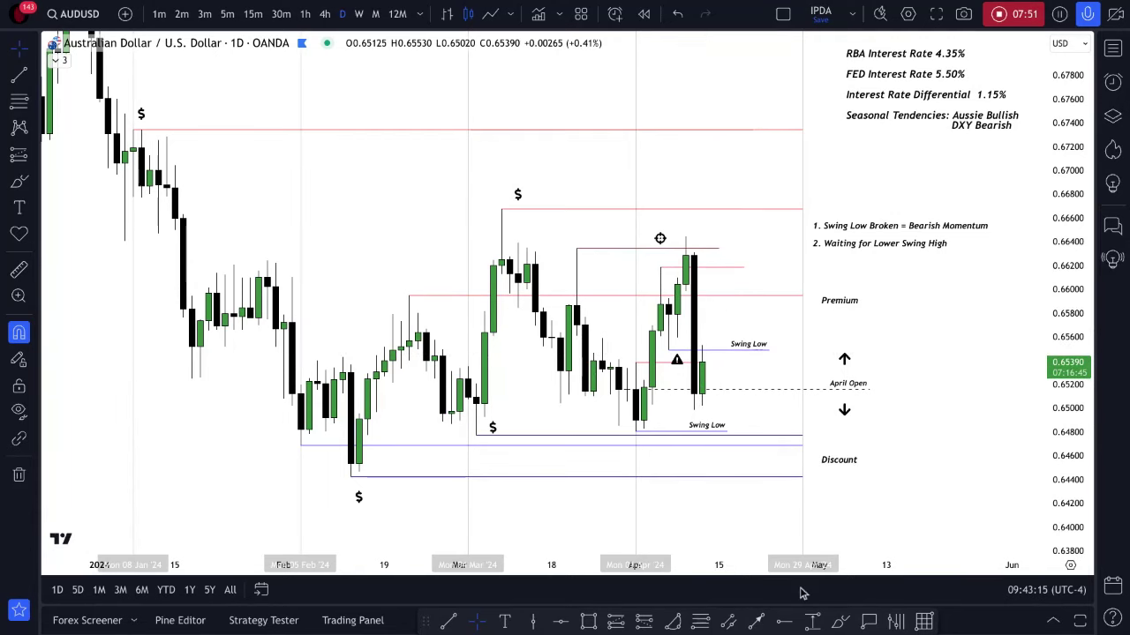
left_click(839, 620)
left_click_drag(703, 406, 731, 309)
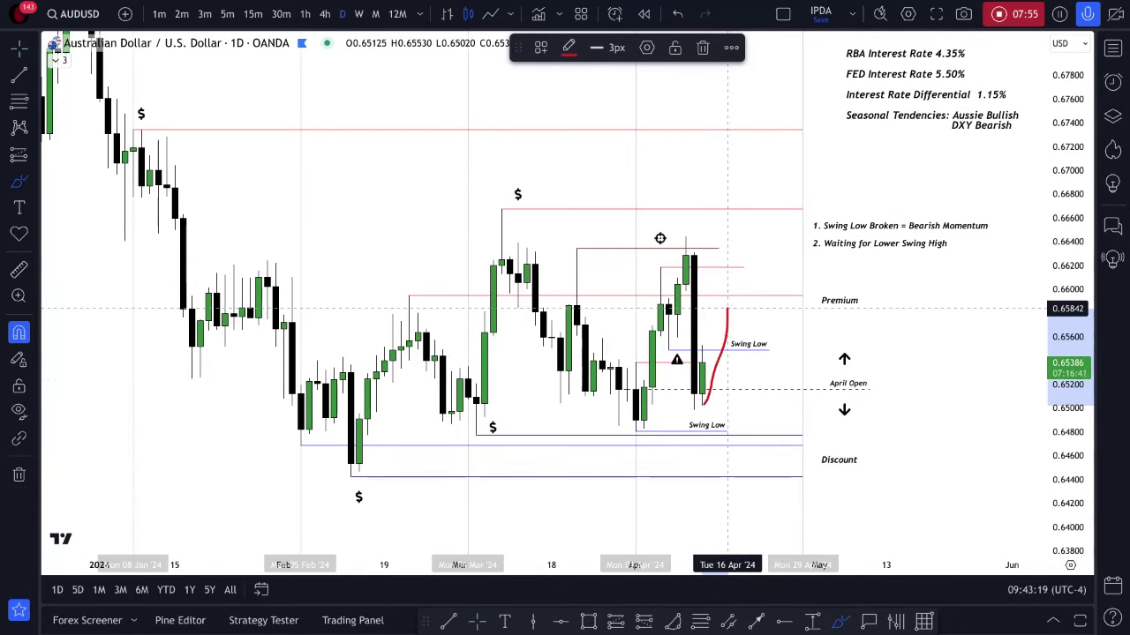
left_click_drag(727, 309, 776, 507)
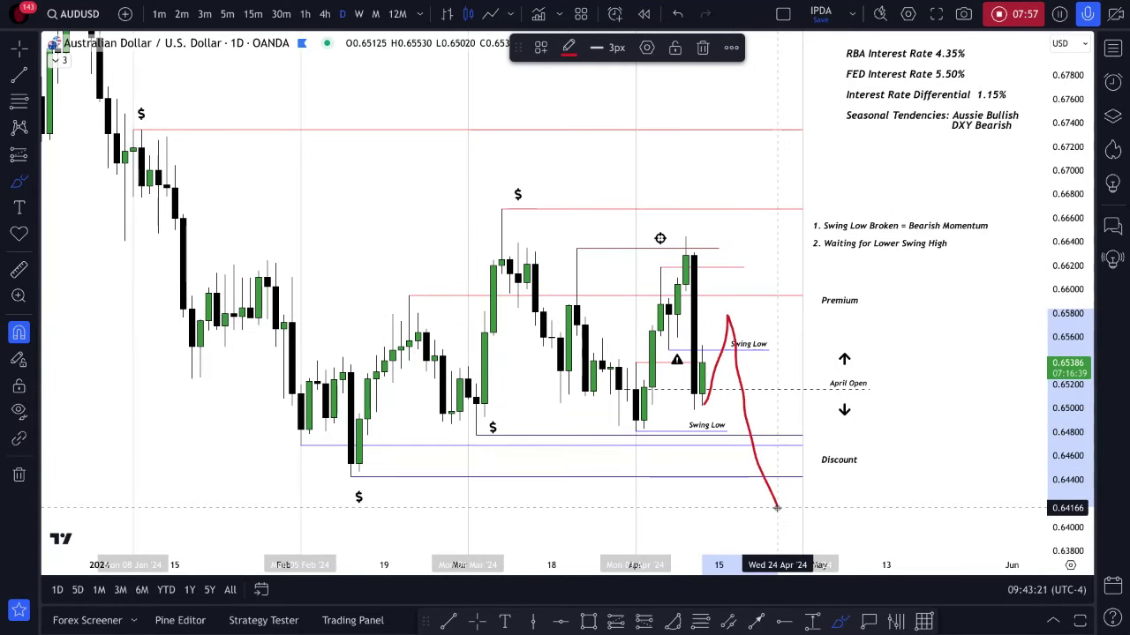